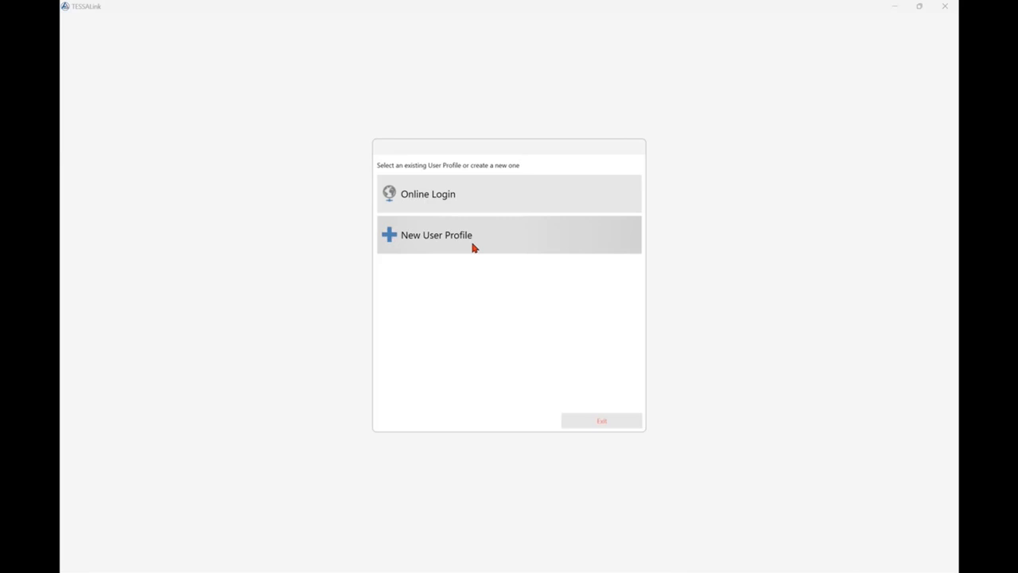
Log in online with the account e-mail and password, and accept the EULA agreement.
click(434, 200)
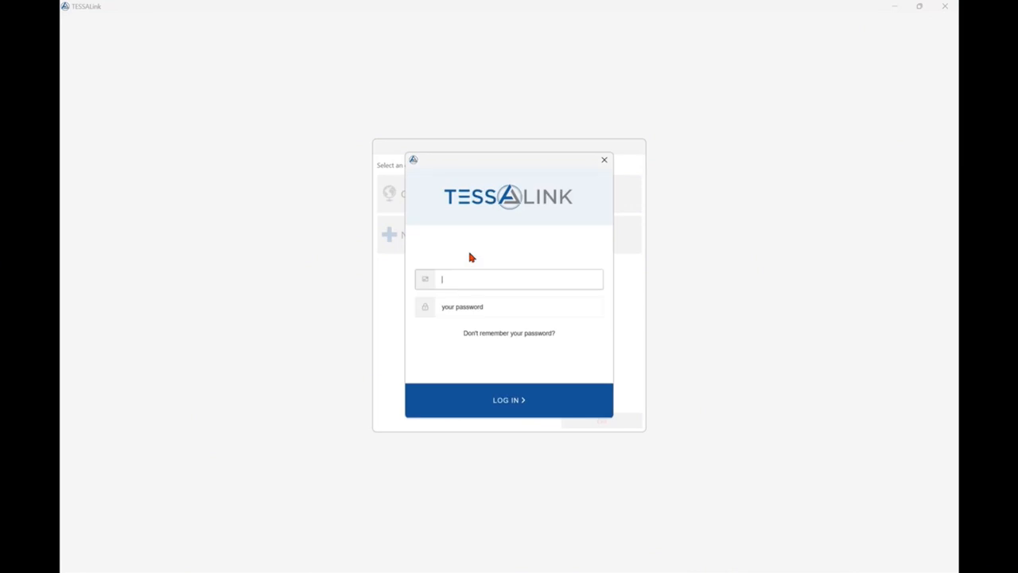
click(468, 305)
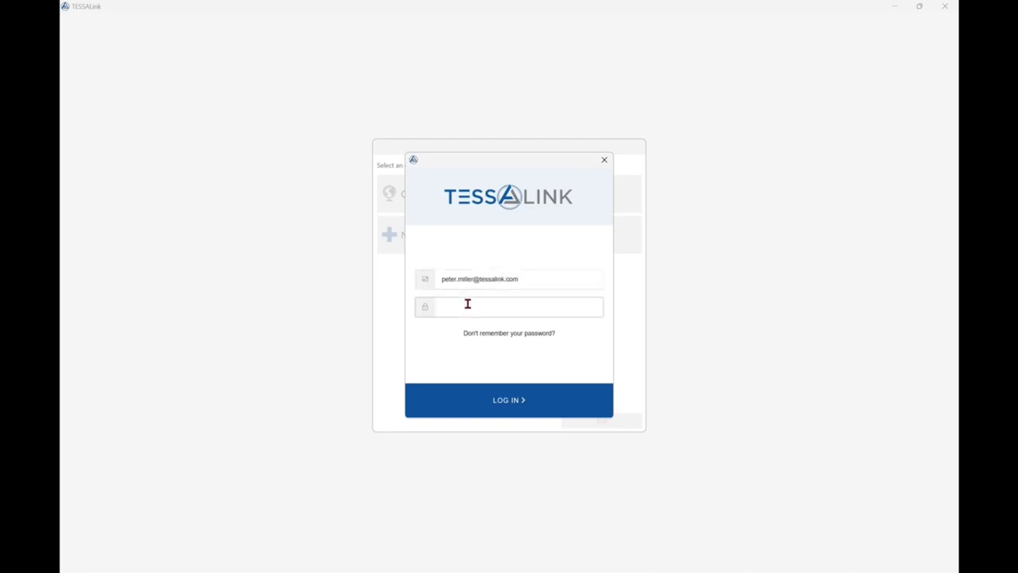
text(•••••••••••)
key(Return)
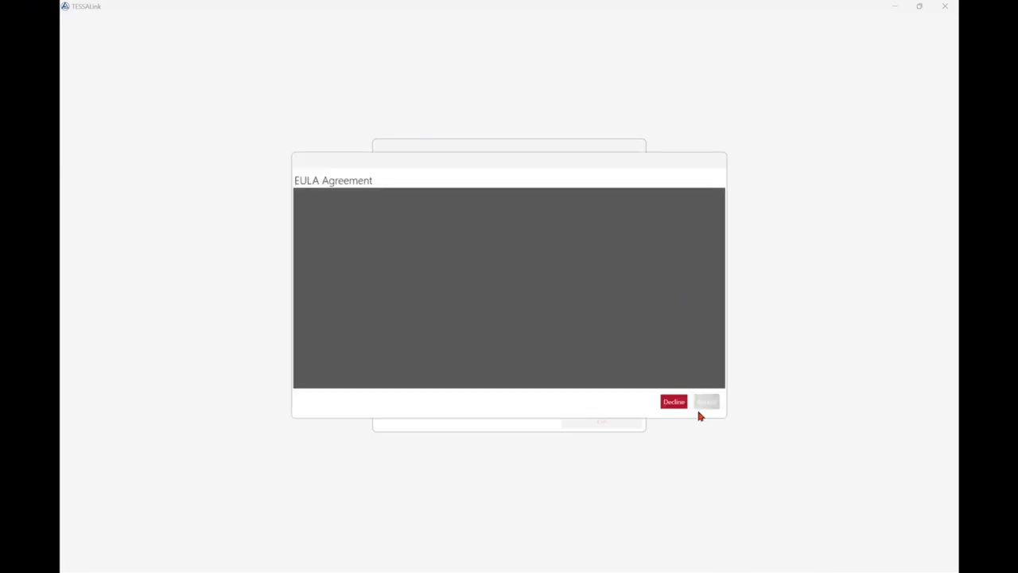
click(709, 404)
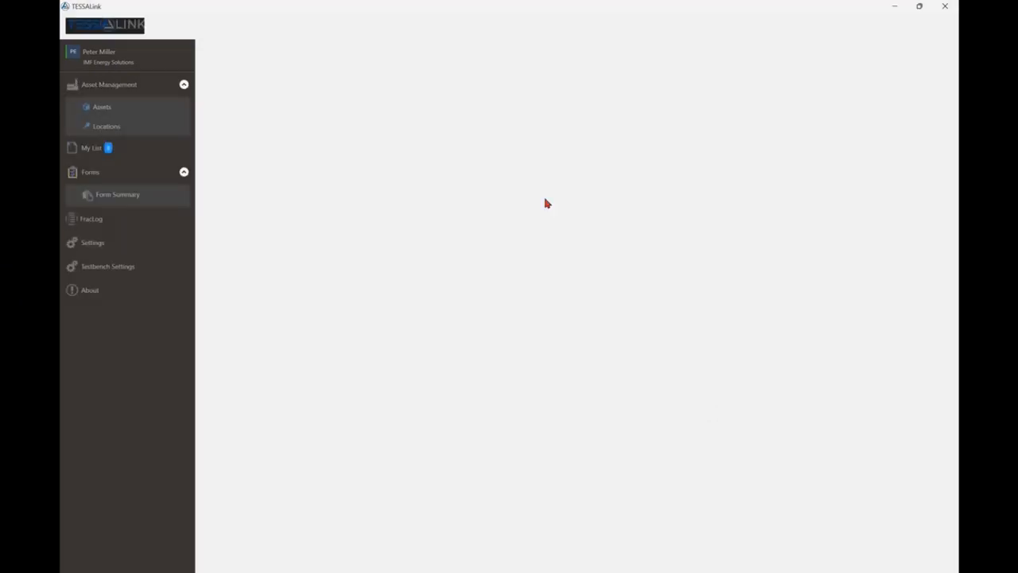
Search the assets for asset numbers that contain "test".
click(103, 108)
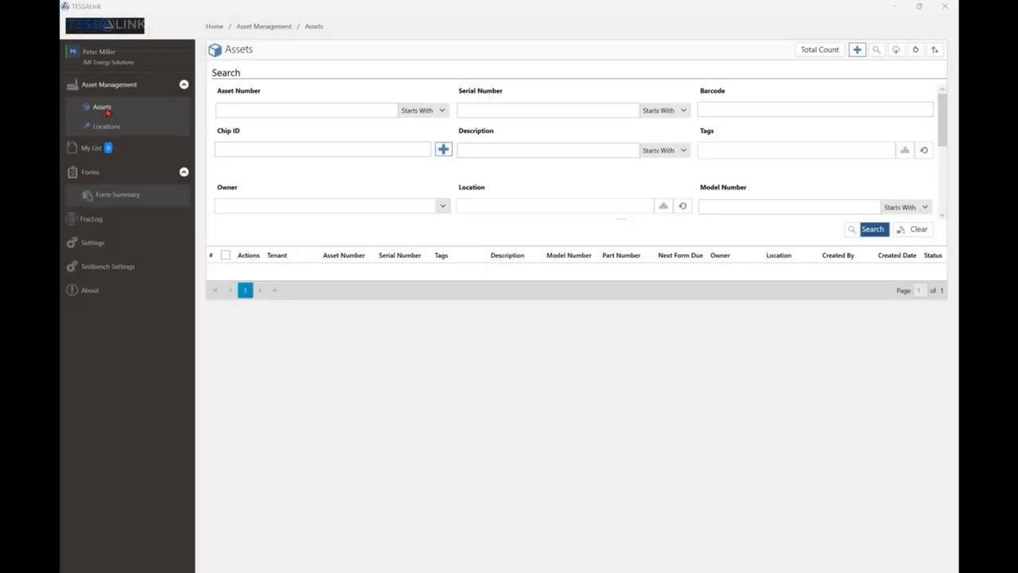
click(106, 112)
text(test)
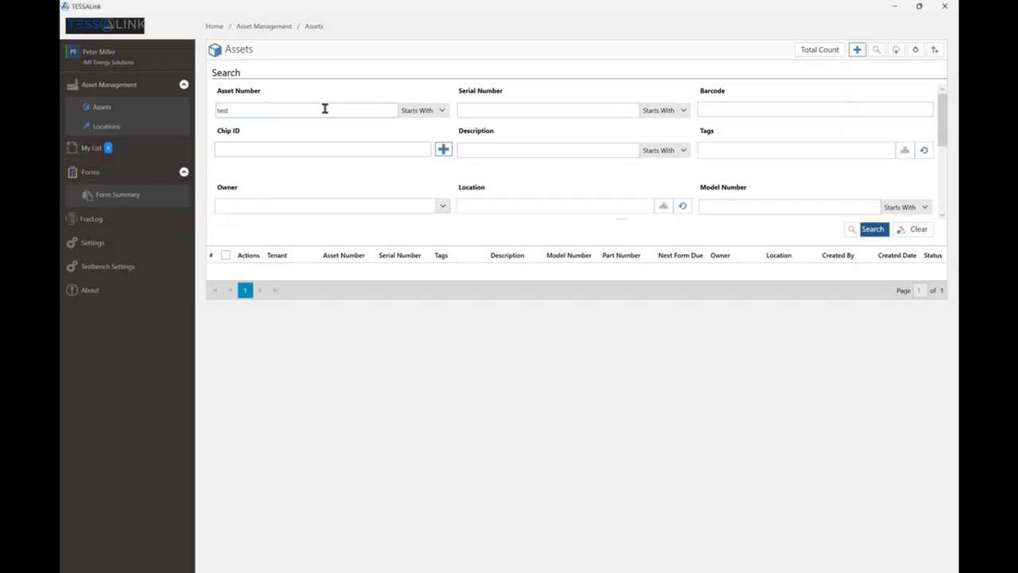
click(442, 112)
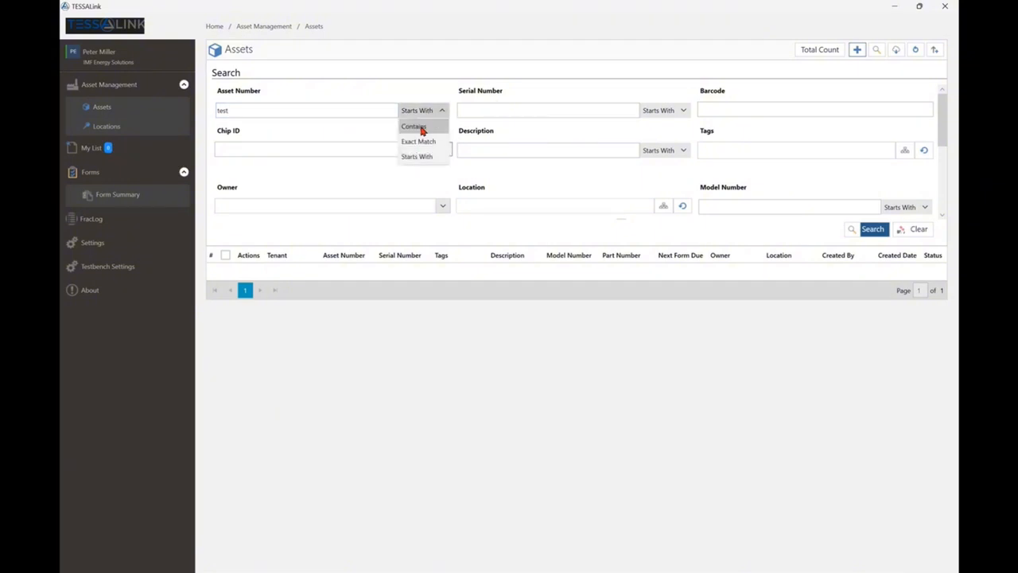
click(420, 129)
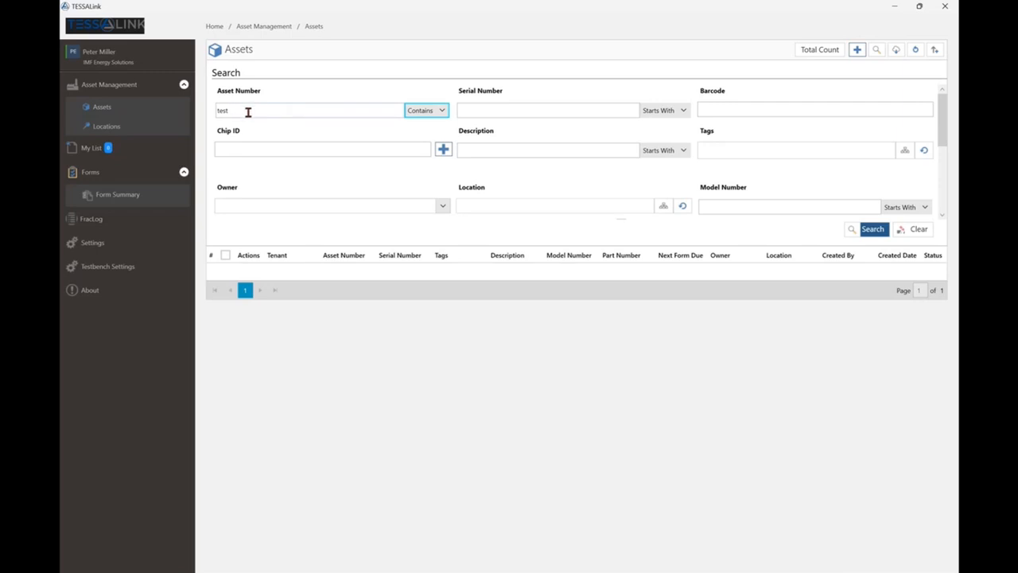
click(416, 113)
click(416, 116)
click(859, 230)
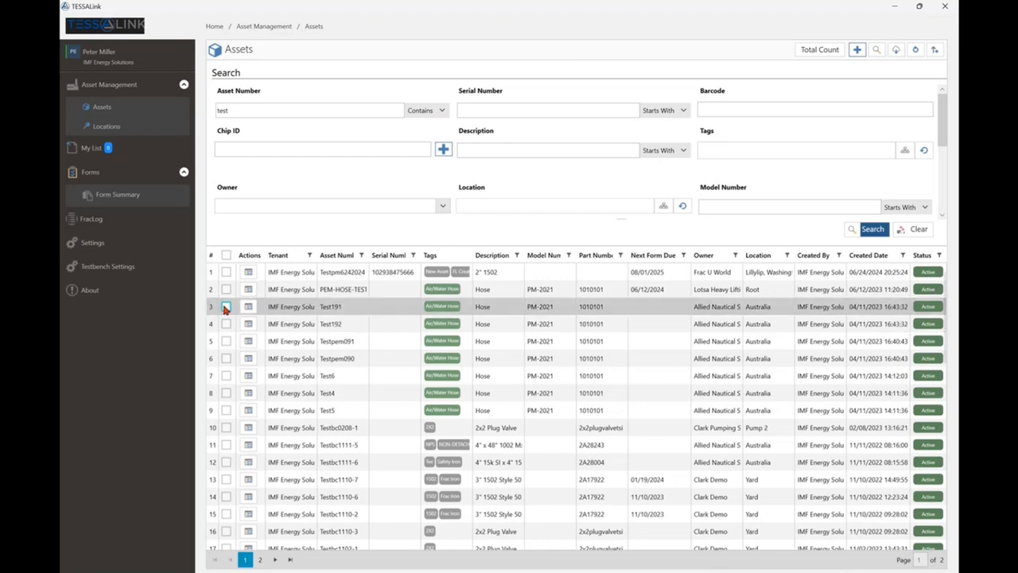
Select asset Test191 in the results and start filling a form for it with the Proof Test template.
click(226, 308)
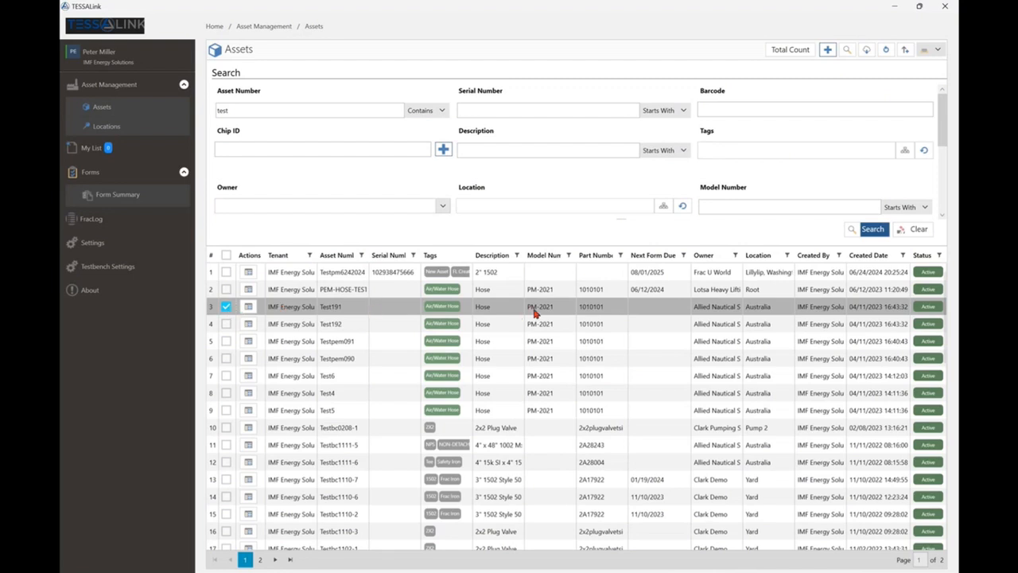
click(938, 50)
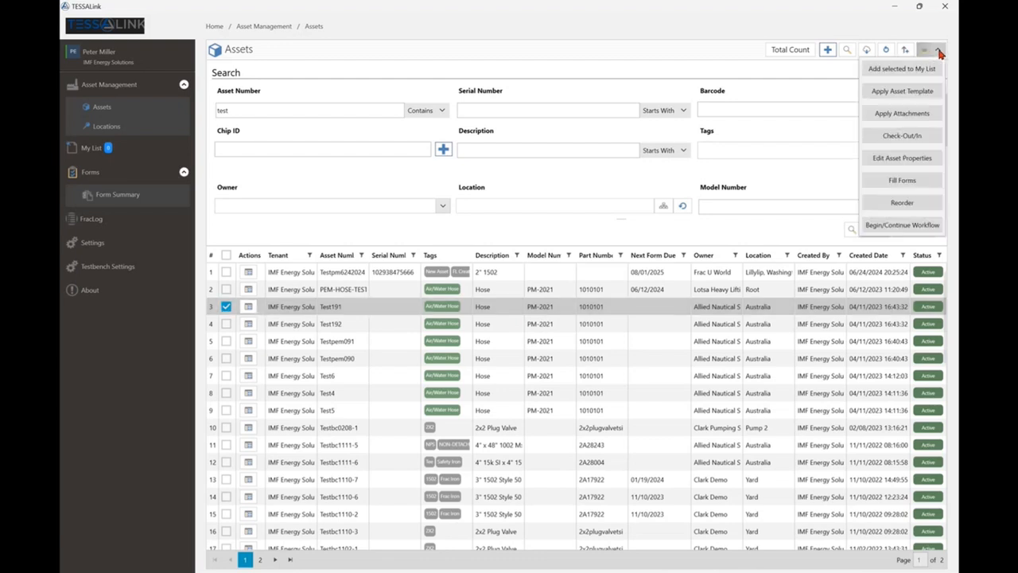
click(895, 183)
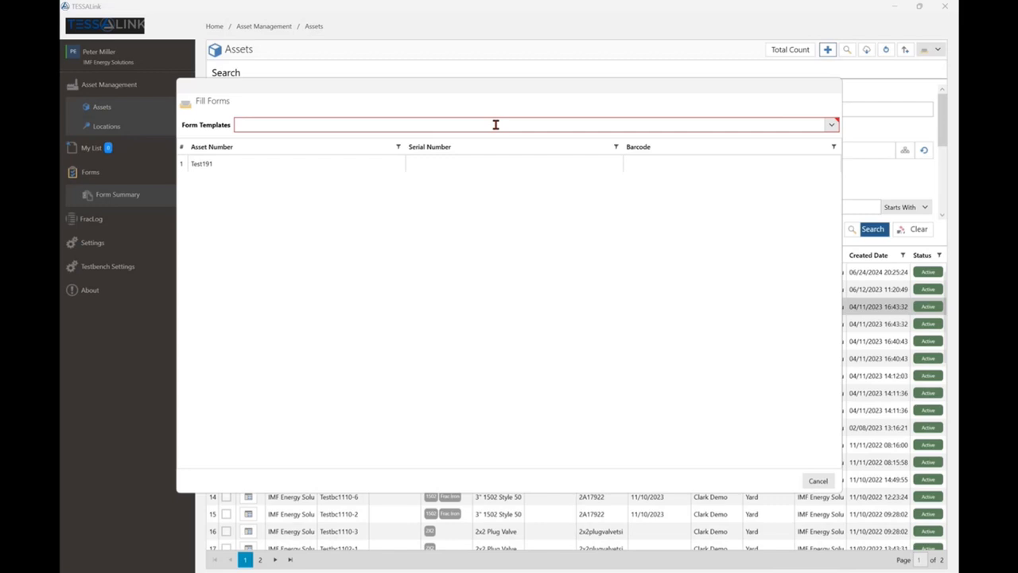
scroll(495, 124, down, 1)
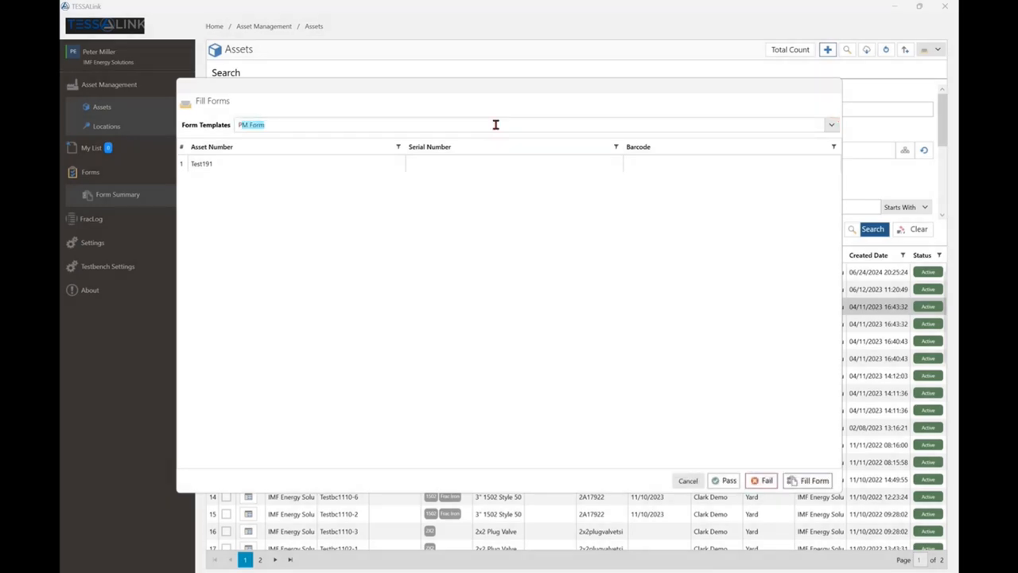
scroll(495, 125, down, 1)
scroll(495, 125, down, 1)
scroll(495, 125, down, 1)
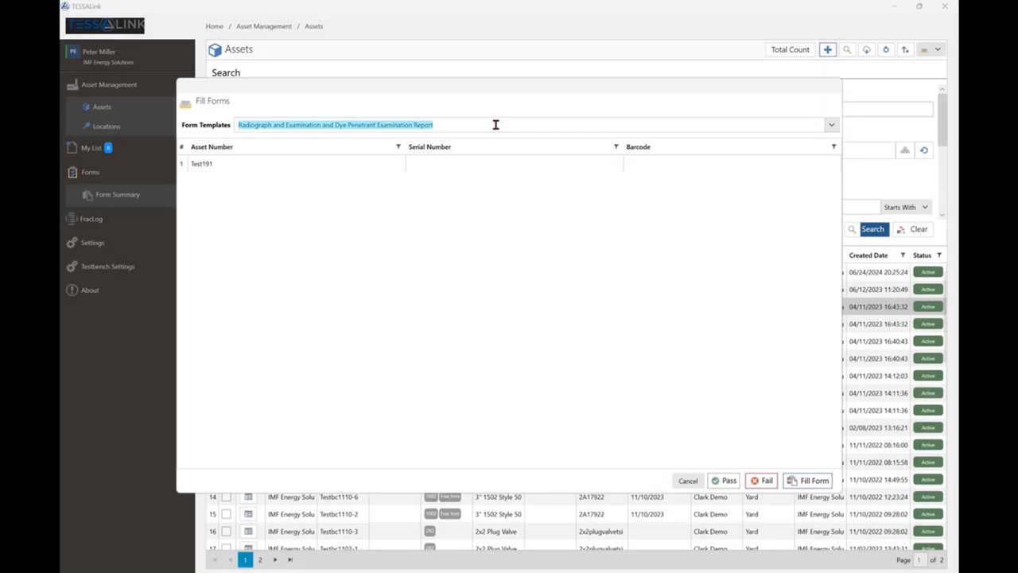
scroll(496, 125, up, 1)
scroll(495, 127, down, 1)
scroll(496, 126, up, 1)
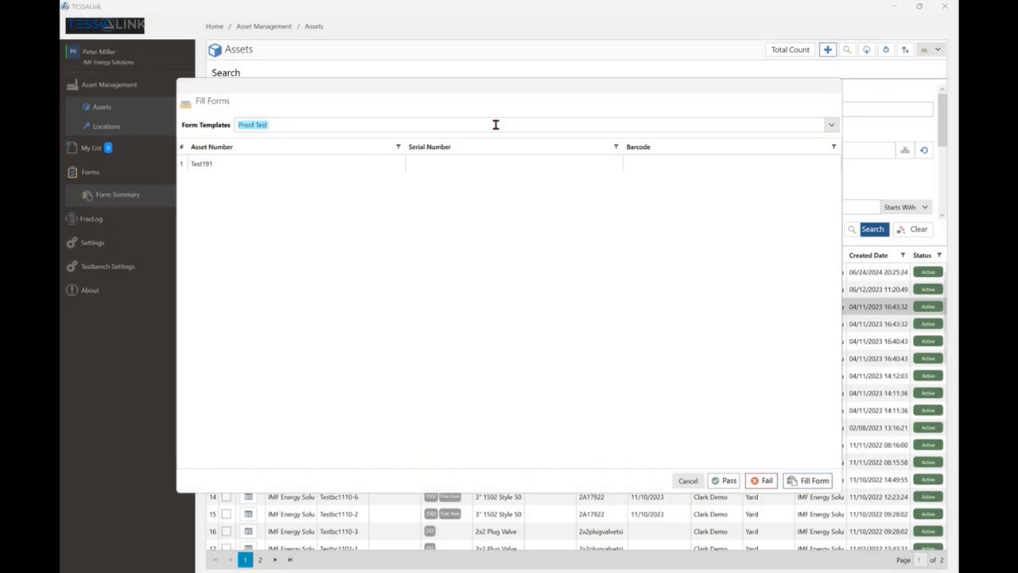
click(809, 481)
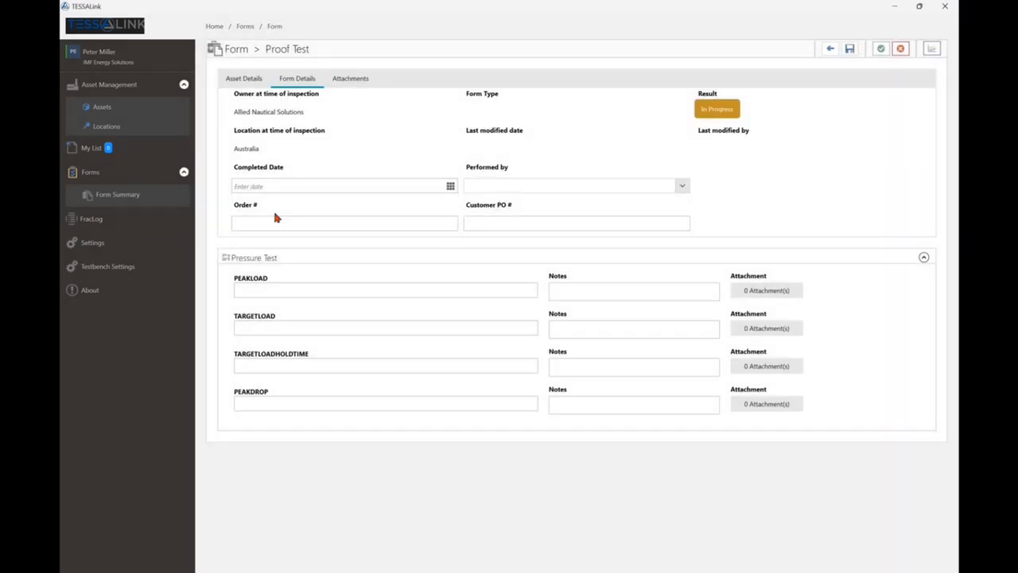
Enter the order number and the customer PO number in the Proof Test form details.
click(270, 222)
text(932024)
click(517, 225)
text(1234-03)
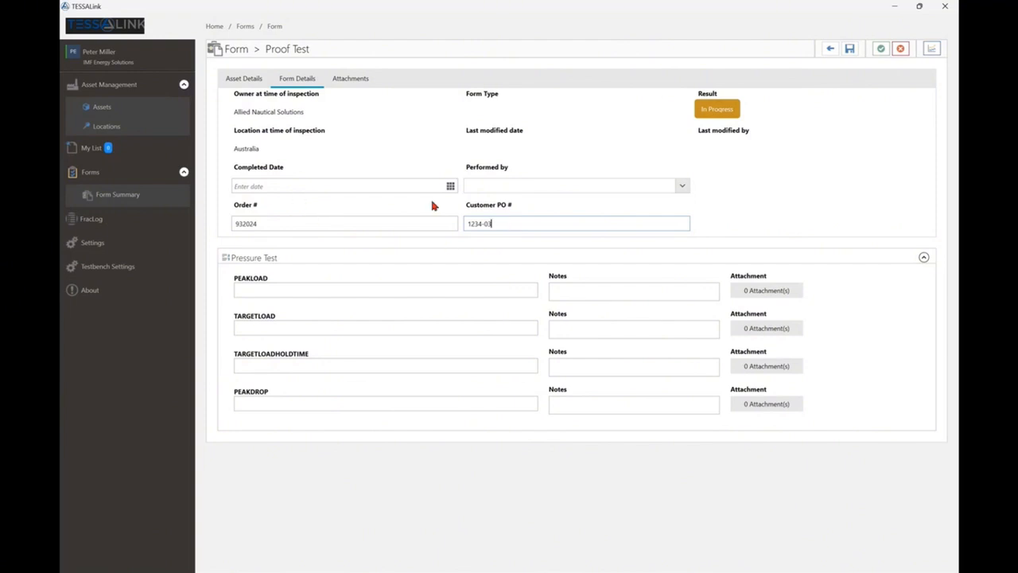
Open the testbench for the form and set the WLL to 500 LBS with test method 2.0 x WLL.
click(935, 53)
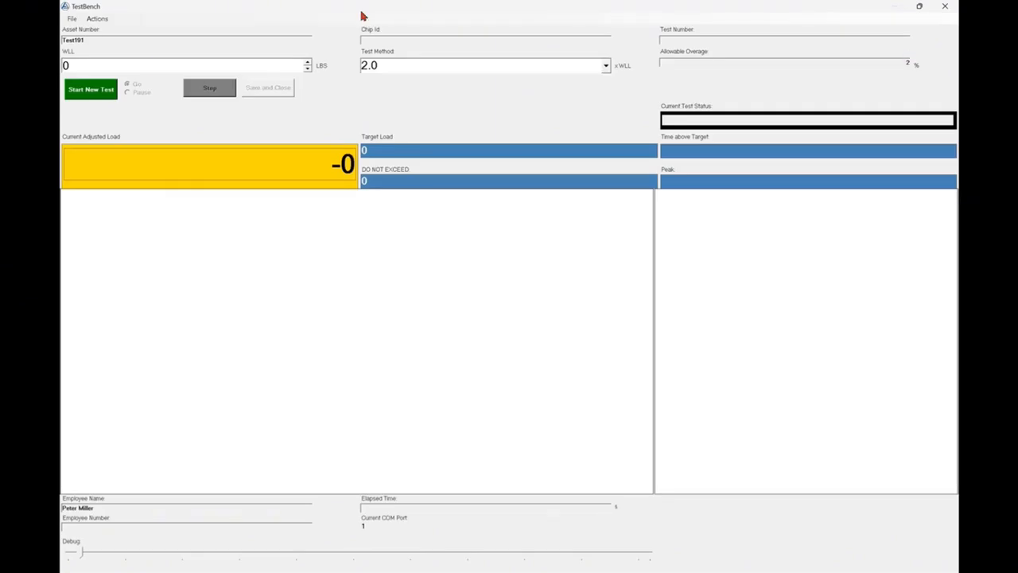
click(81, 65)
key(BackSpace)
text(500)
click(607, 67)
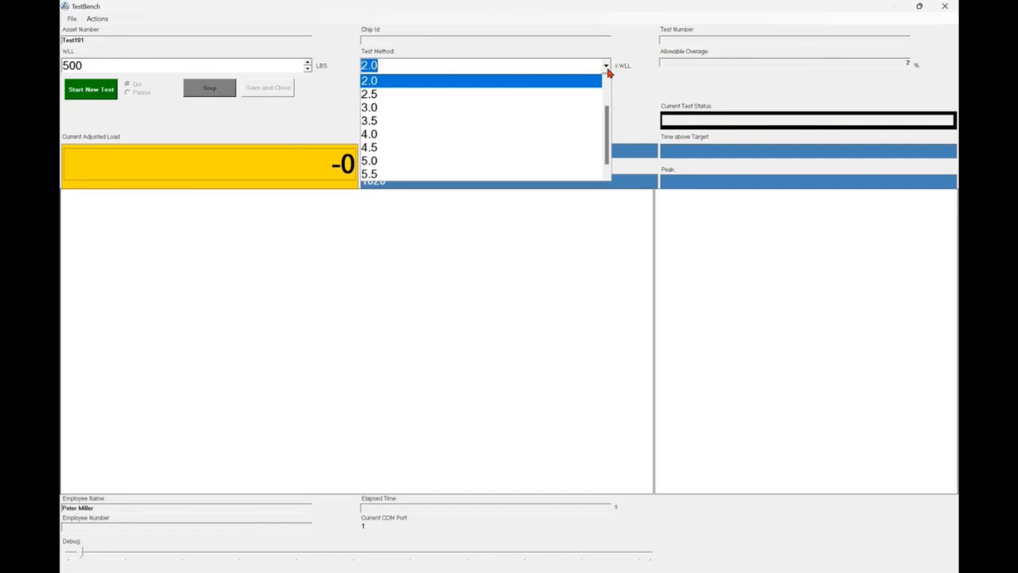
drag(607, 131, 609, 80)
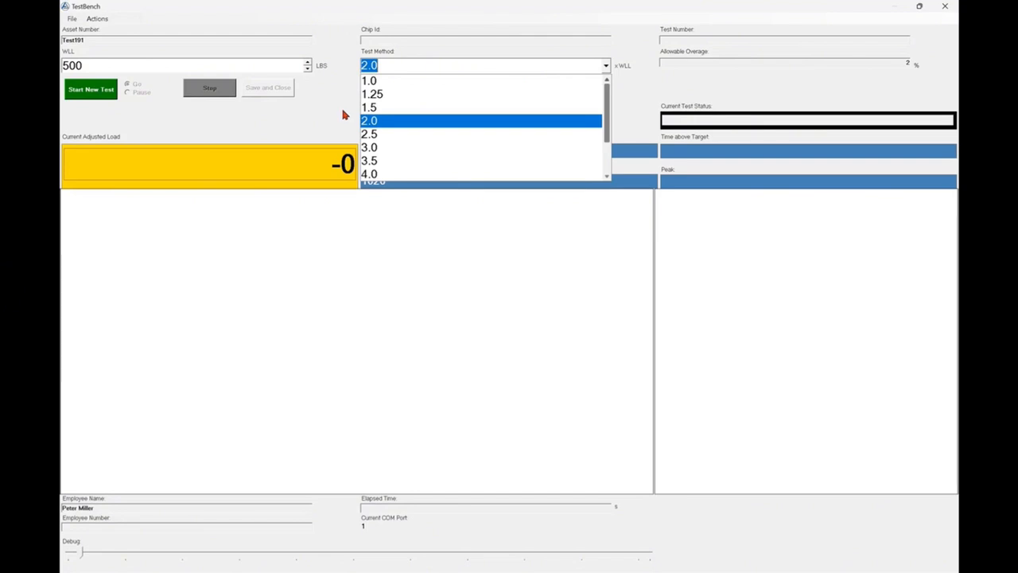
click(374, 122)
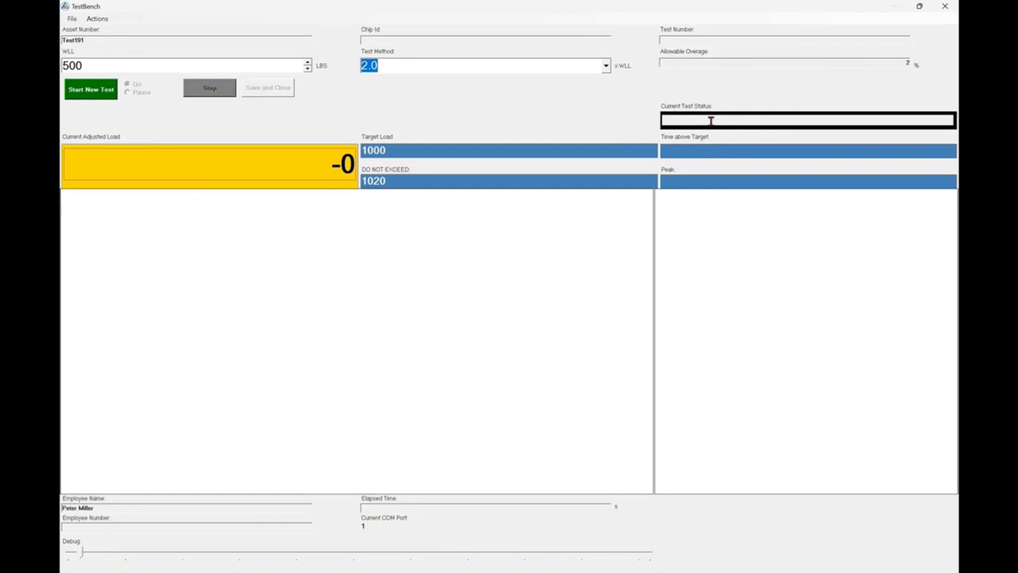
Run a new test that raises the simulated load to the 1000 LBS target and releases it, and save the stopped test to the form.
click(92, 91)
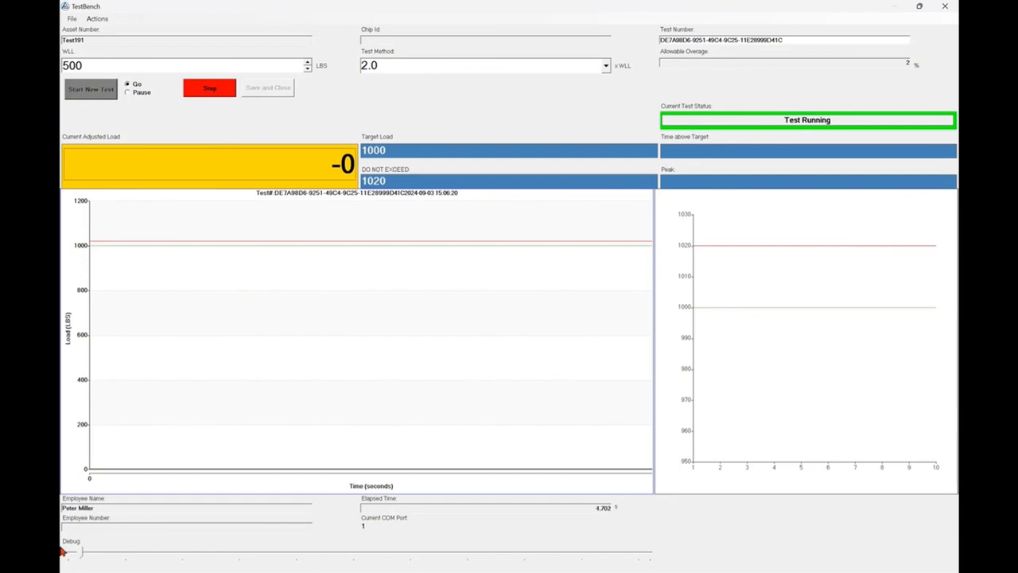
drag(80, 556, 652, 558)
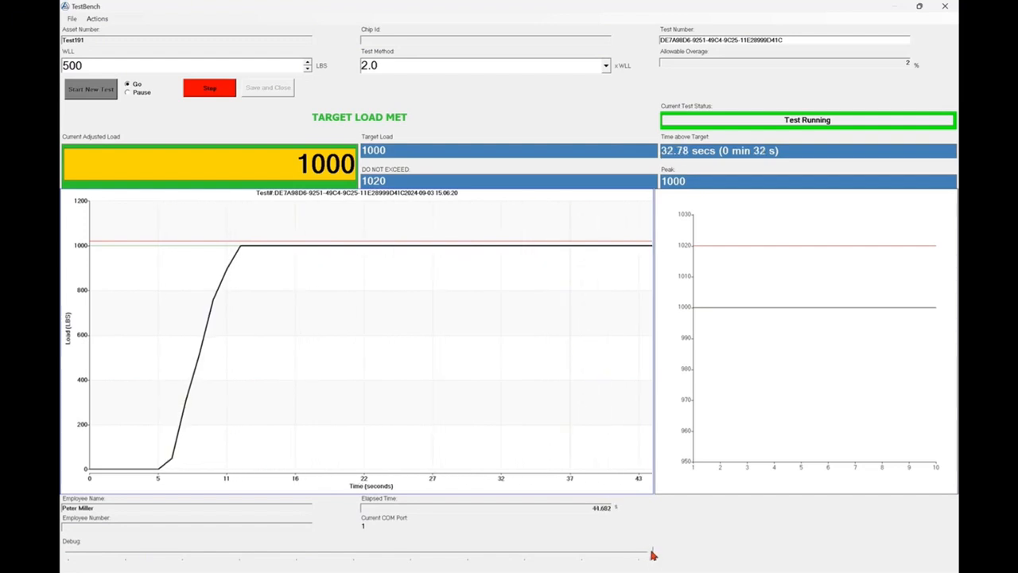
drag(652, 554, 72, 555)
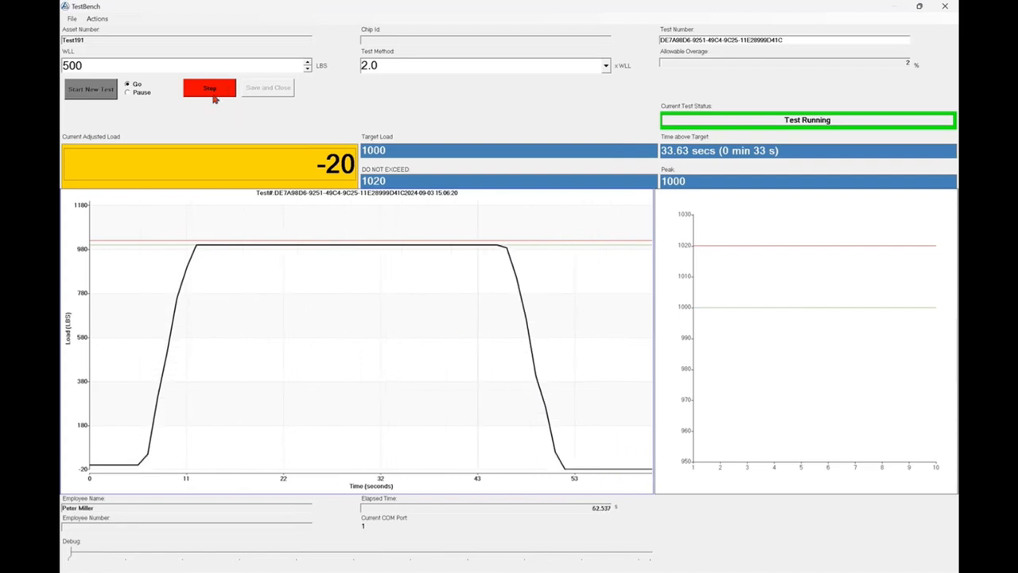
click(208, 92)
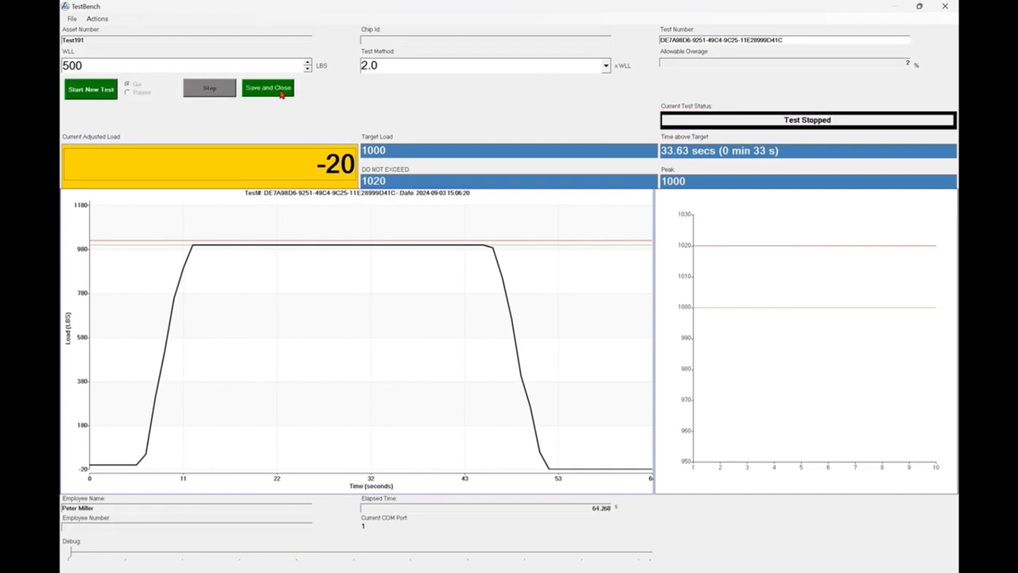
click(283, 94)
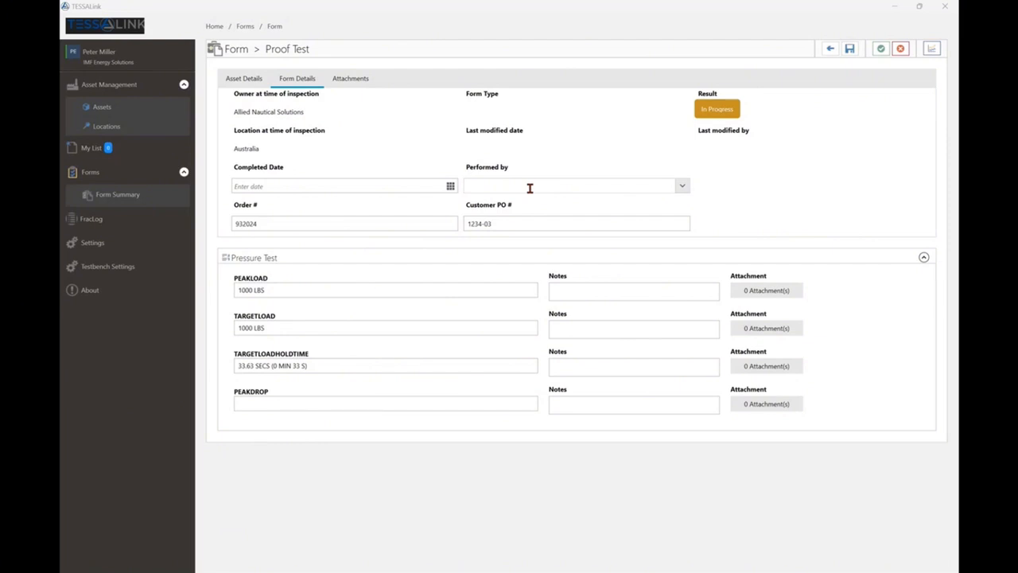
Pass the Proof Test form with a certificate preview using the CustomReportDefault report template, and close the previewed PDF.
click(880, 50)
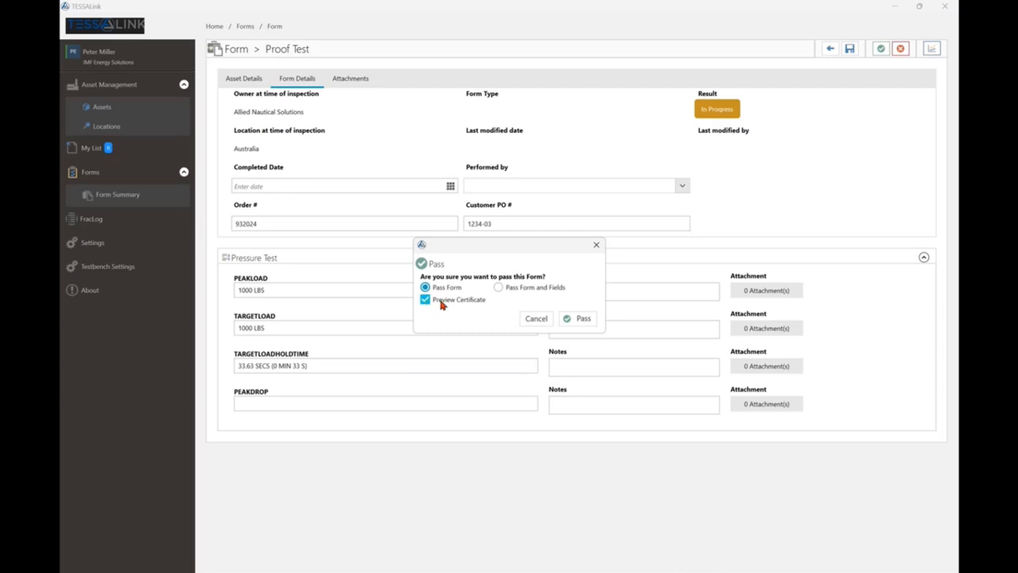
click(584, 320)
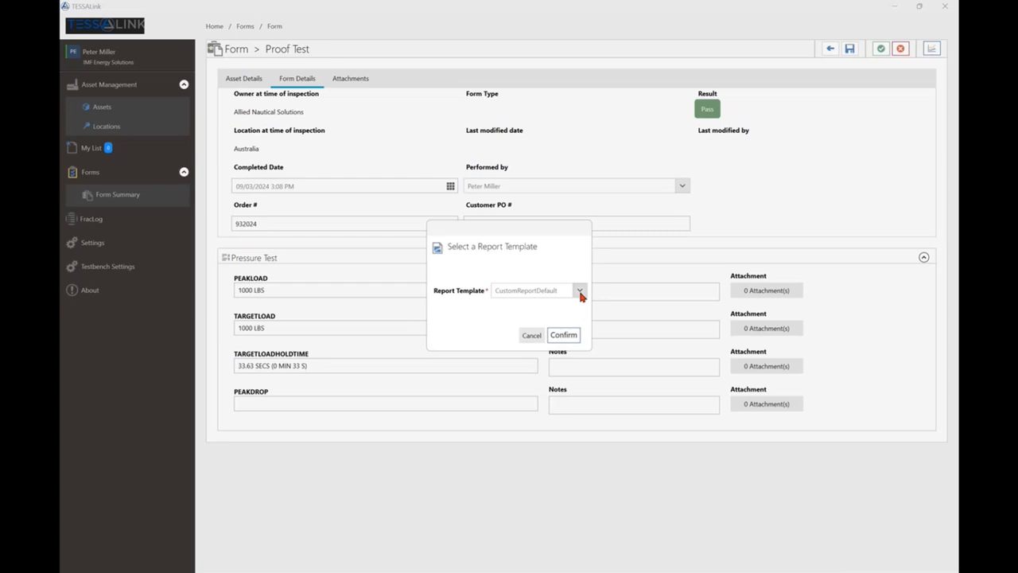
click(580, 292)
click(580, 292)
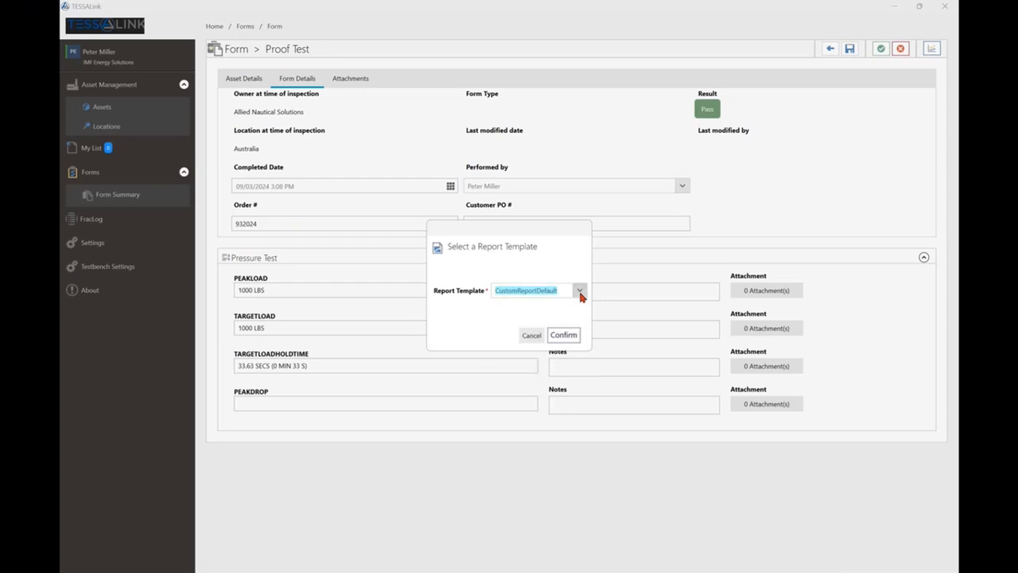
click(571, 335)
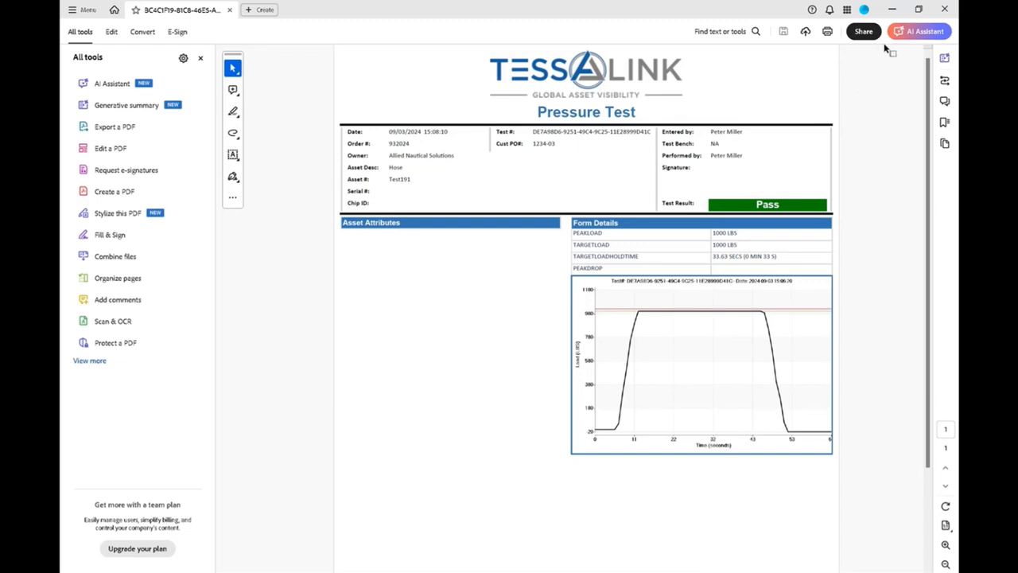
click(945, 9)
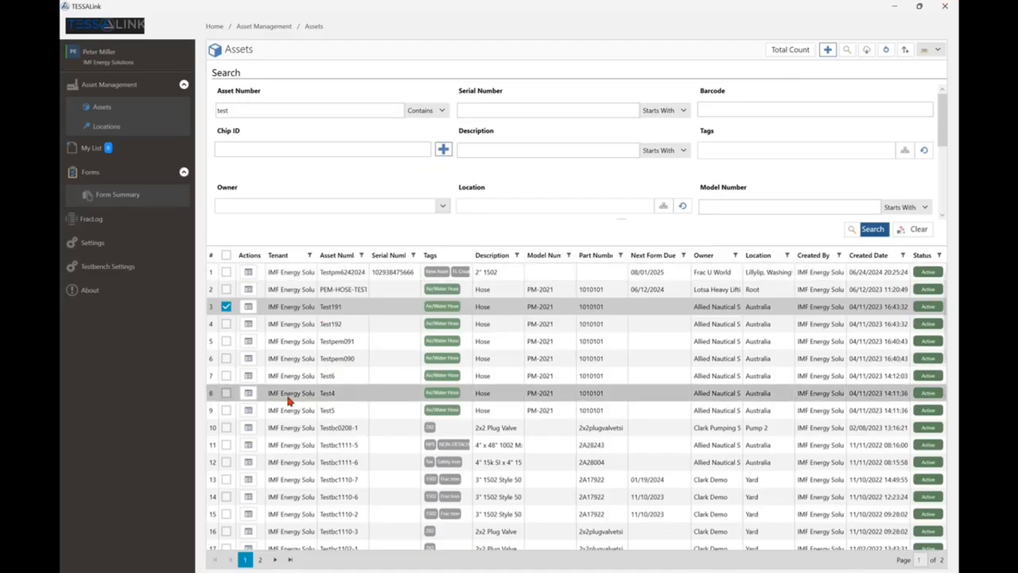